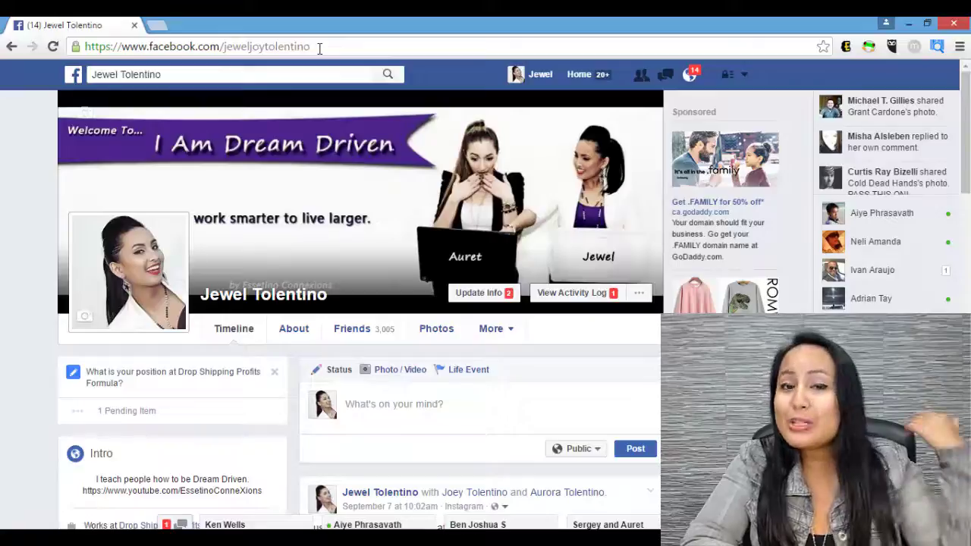
Reload the profile page and scroll the timeline to the 'Exploring the copper mines!' post.
key("F5")
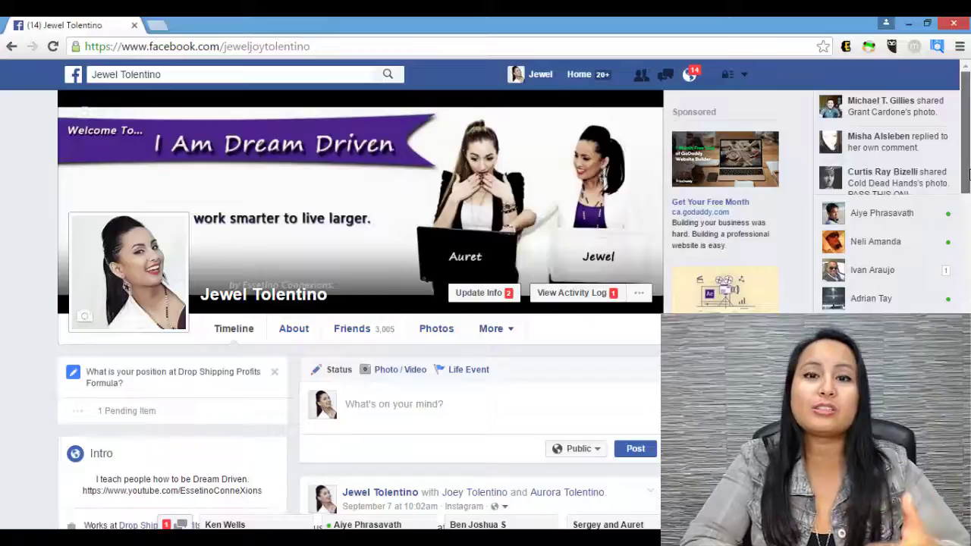
left_click_drag(968, 175, 968, 384)
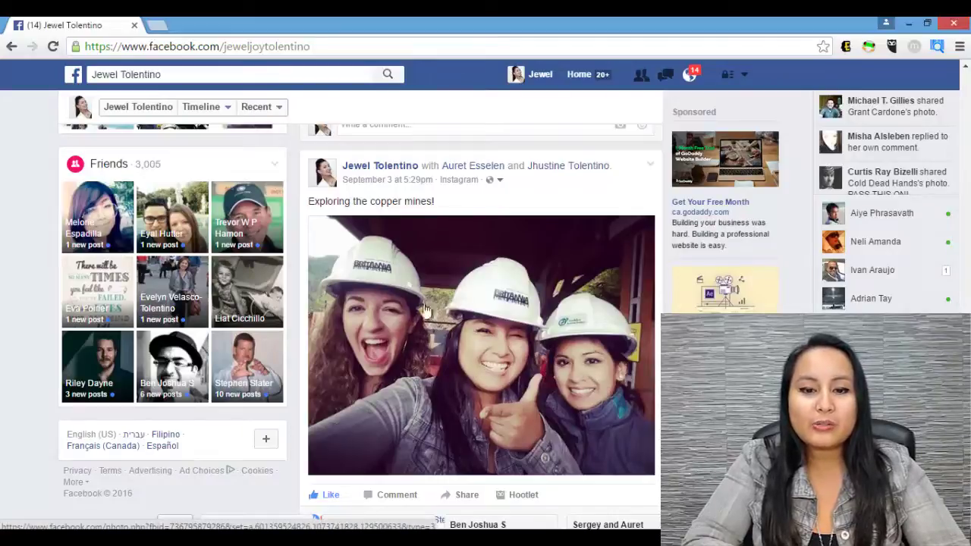
Open the copper-mines group photo full-size in the photo viewer.
left_click(478, 321)
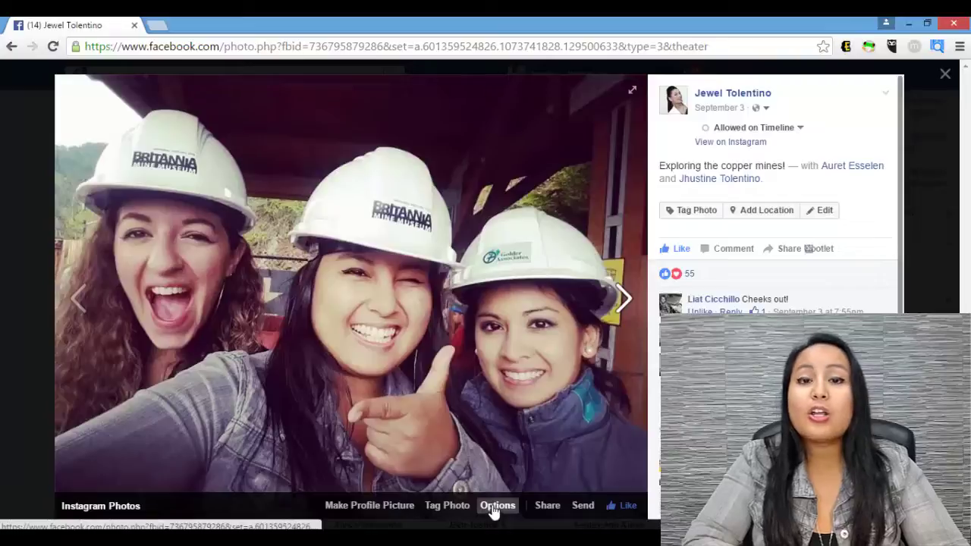
Download the copper-mines photo as a .jpg through Options, then close the viewer.
left_click(494, 506)
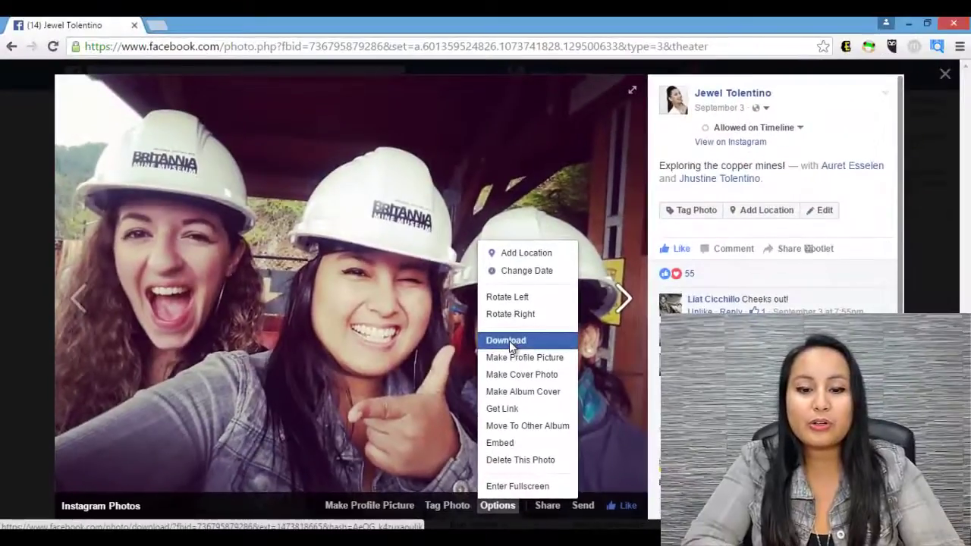
left_click(509, 340)
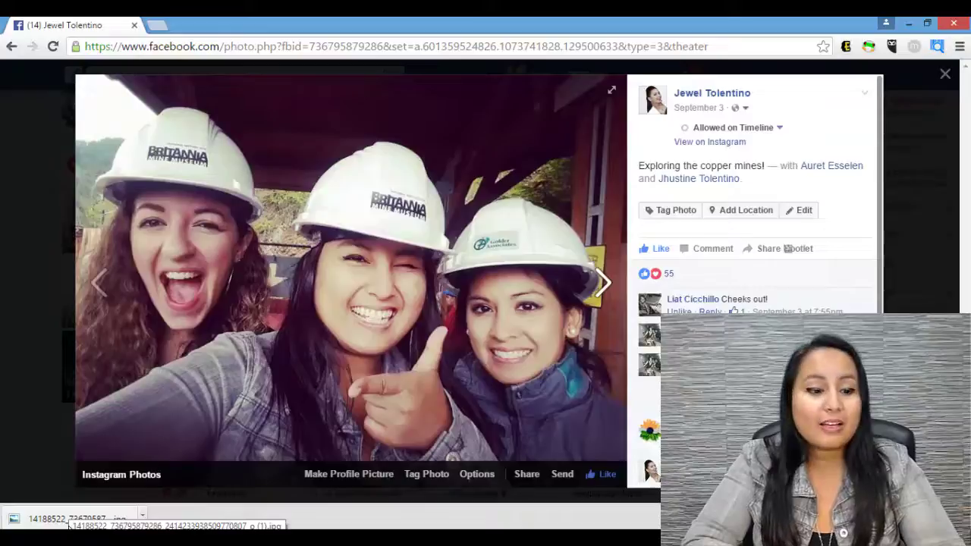
left_click(945, 72)
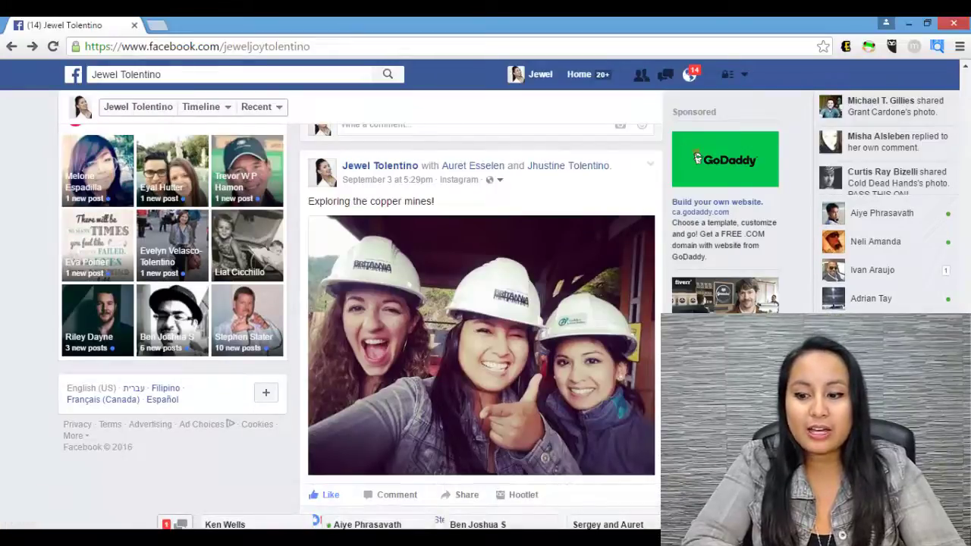
Scroll down the timeline to the Disneyland video post so it plays inline.
scroll(697, 157, "down", 4)
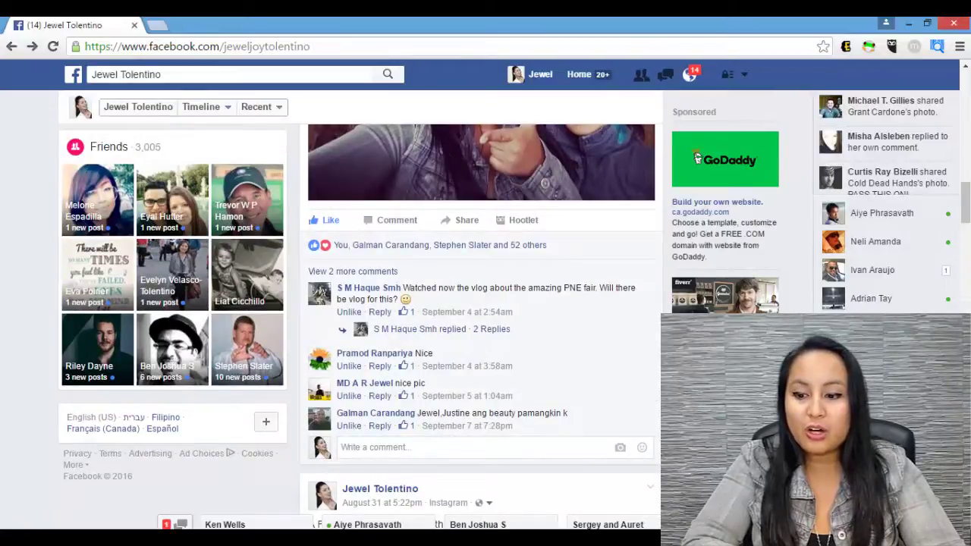
scroll(697, 156, "down", 8)
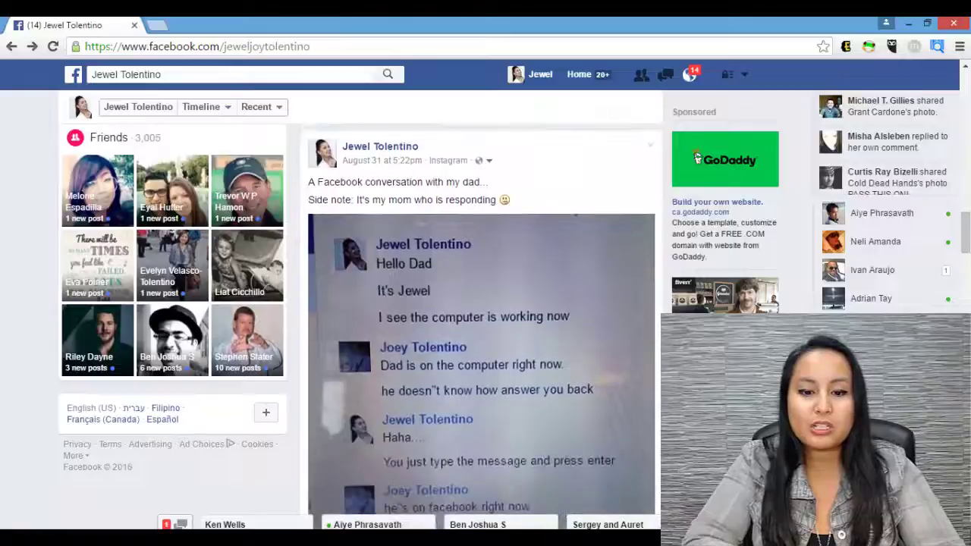
scroll(697, 157, "down", 8)
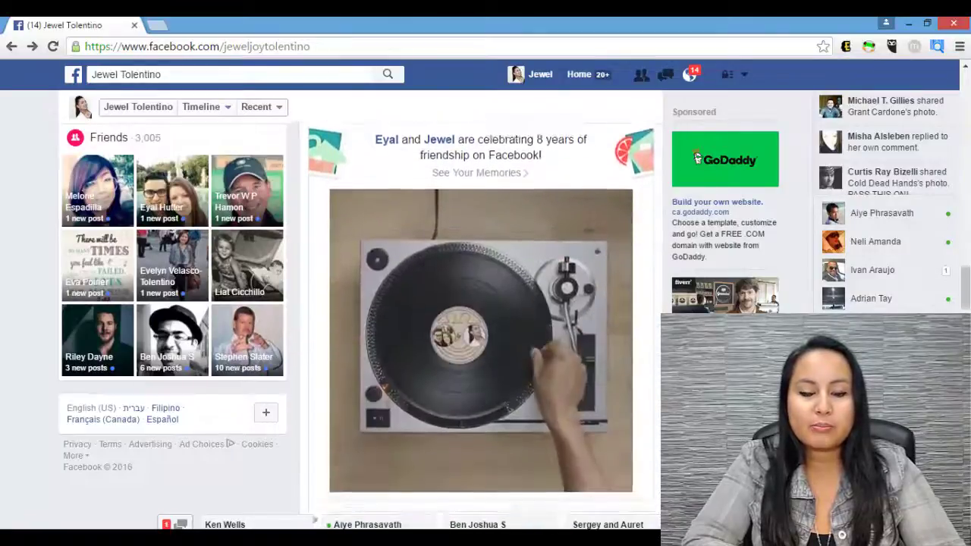
scroll(697, 157, "down", 2)
scroll(697, 157, "down", 1)
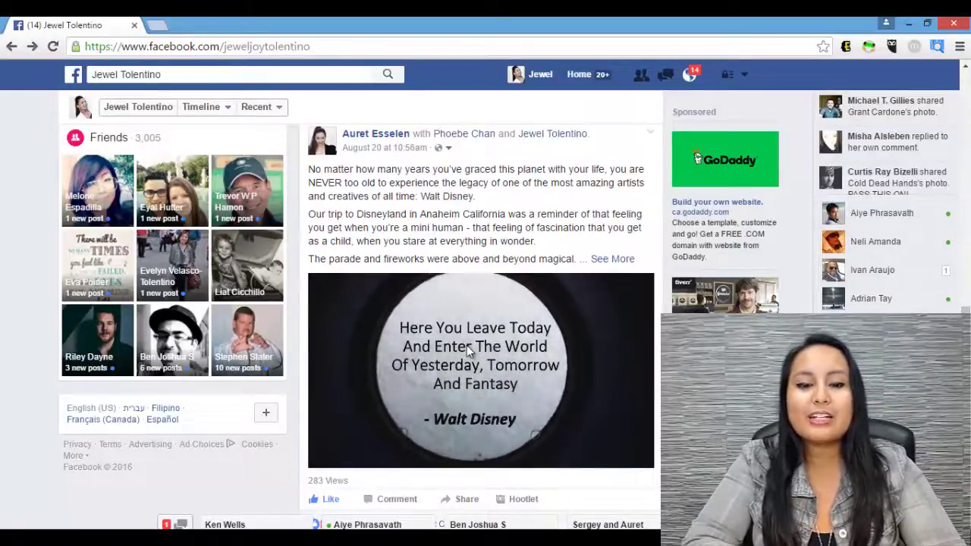
mouse_move(468, 351)
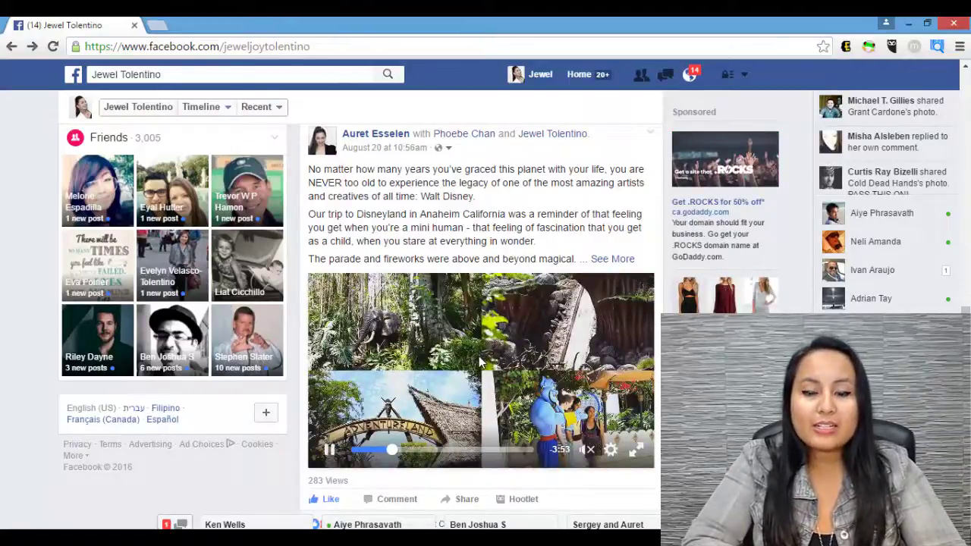
Copy the Disneyland video's URL via Show video URL and open a new tab.
right_click(479, 362)
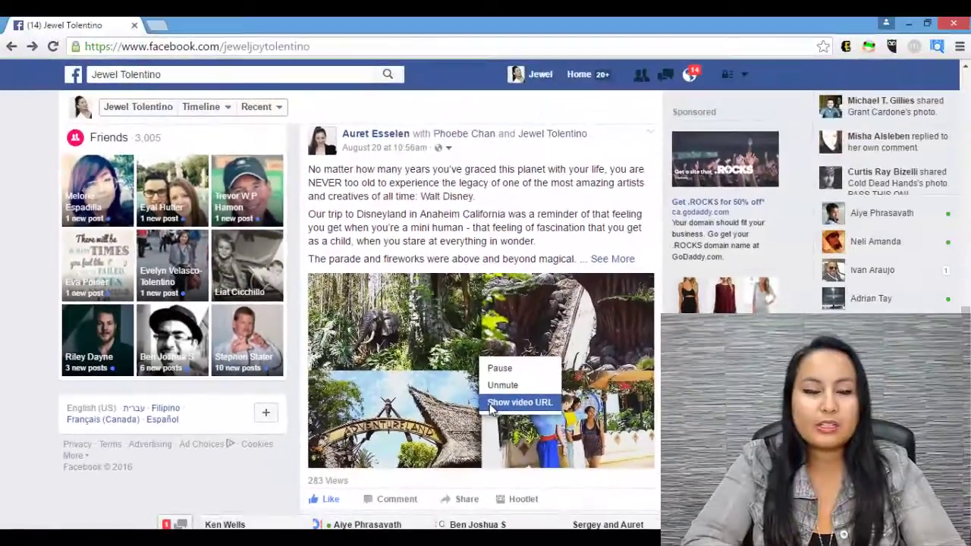
left_click(722, 345)
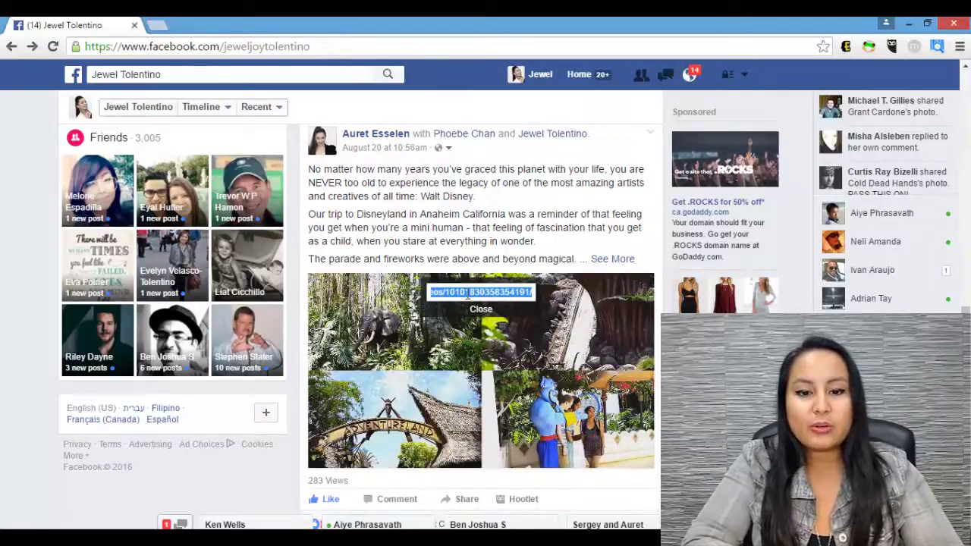
right_click(468, 300)
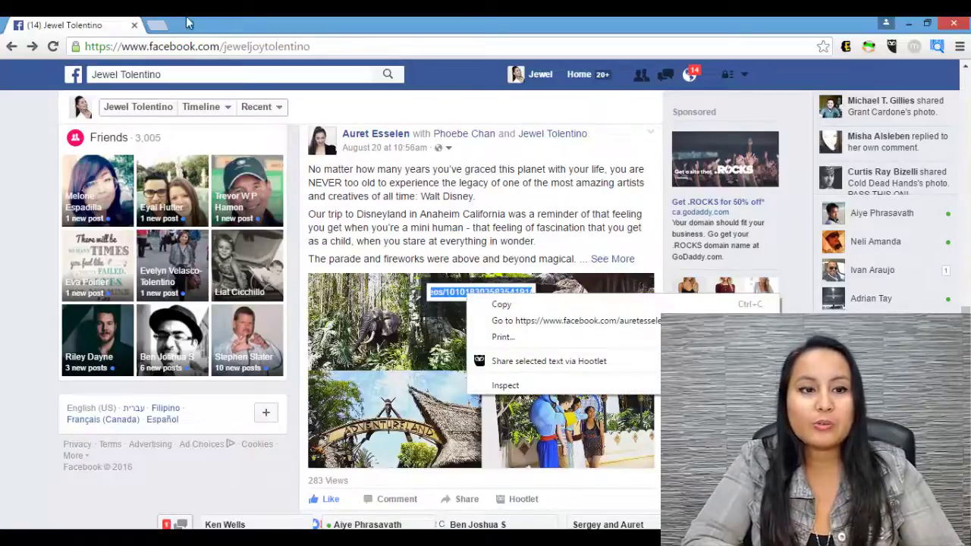
left_click(159, 26)
left_click(158, 26)
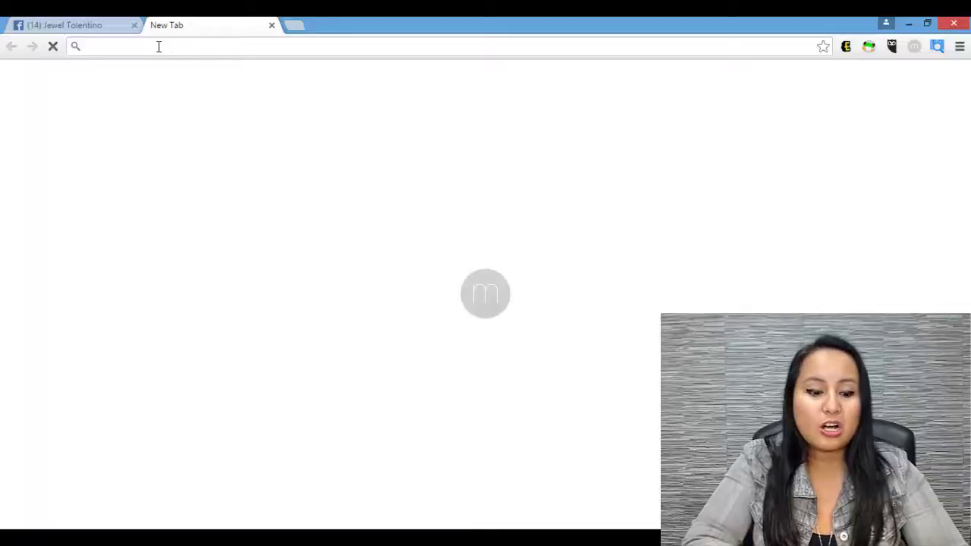
Paste the copied video link into the new tab's address bar and load it.
key("ctrl+v")
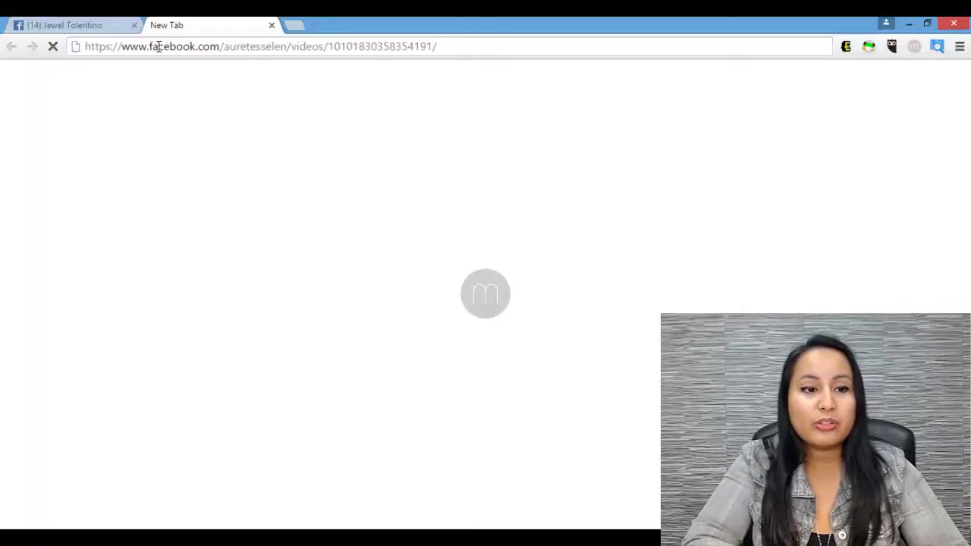
right_click(159, 47)
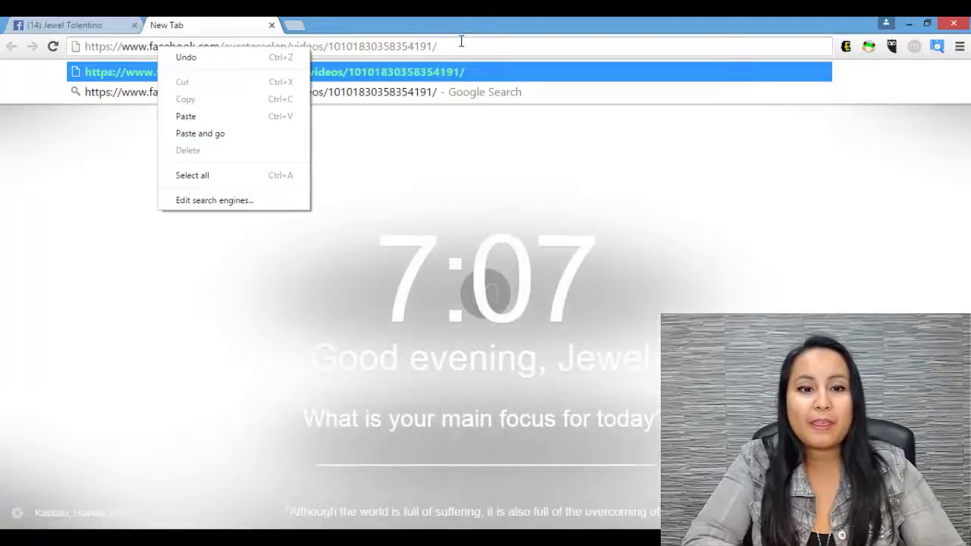
left_click(461, 42)
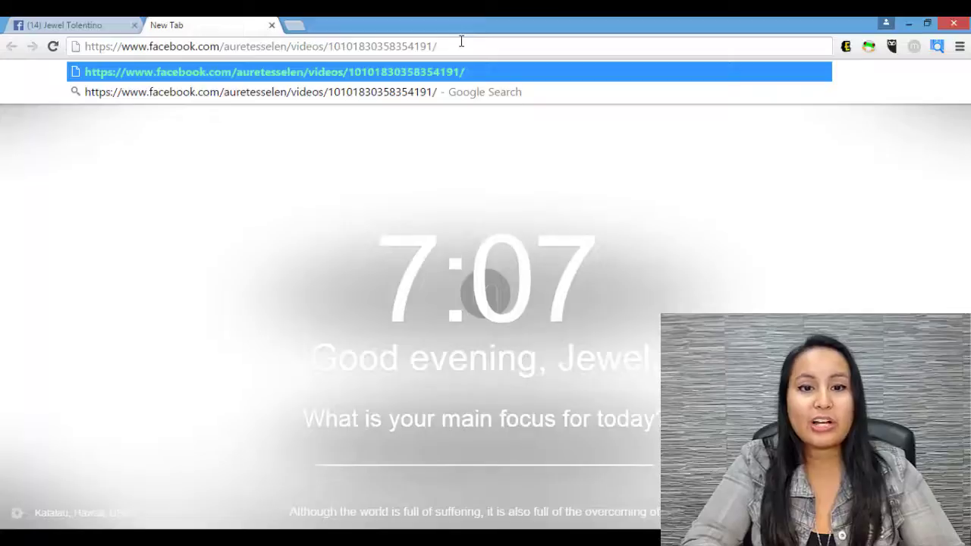
key("Return")
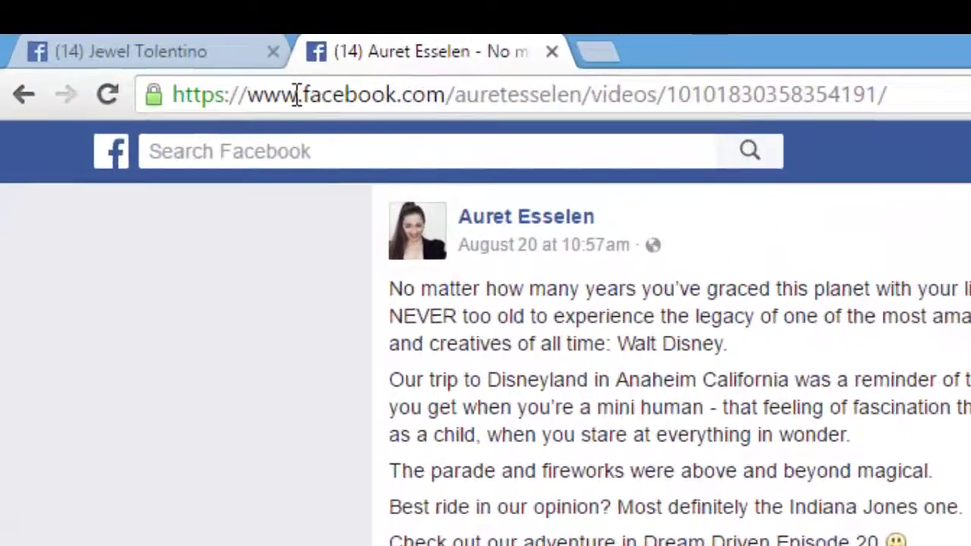
Load the post on m.facebook.com by replacing www with m, then play the video at lower volume.
left_click_drag(292, 97, 252, 96)
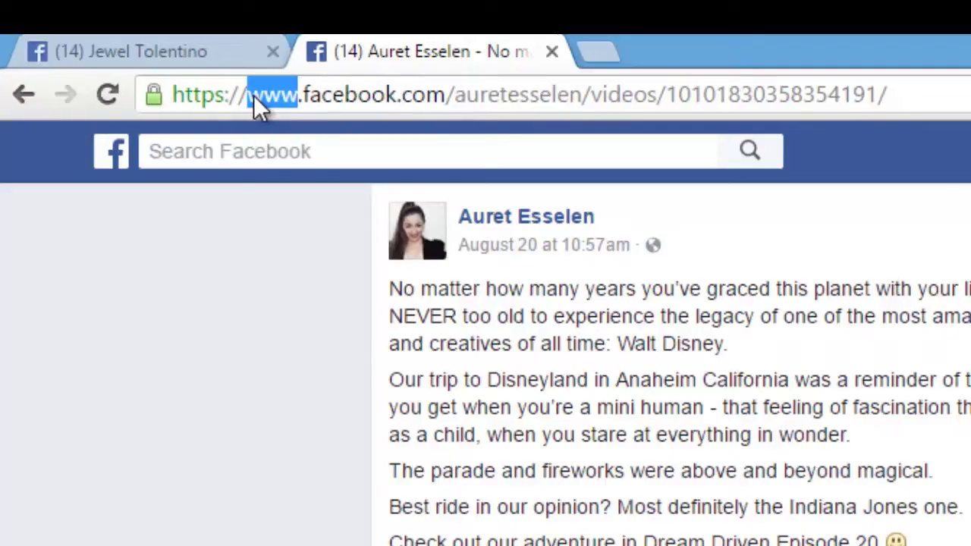
type("m")
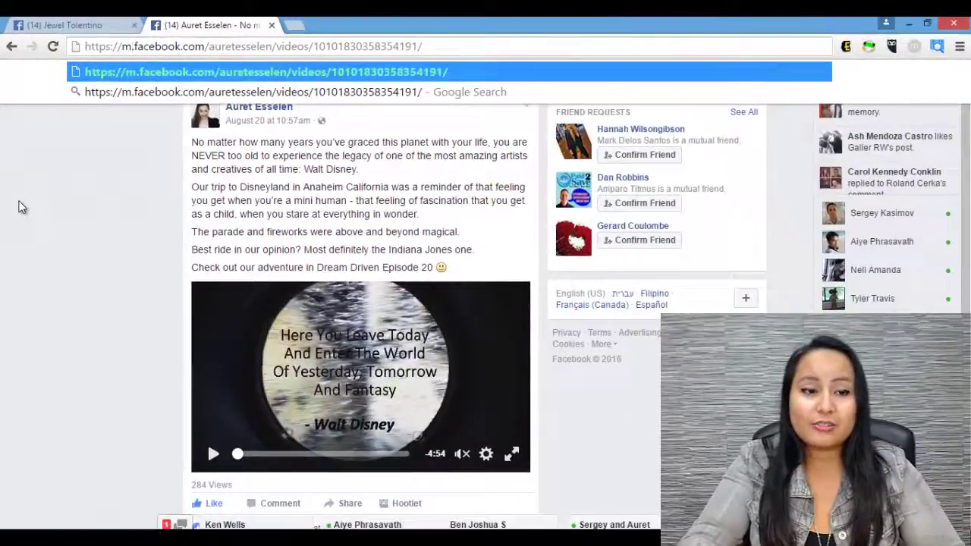
key("Return")
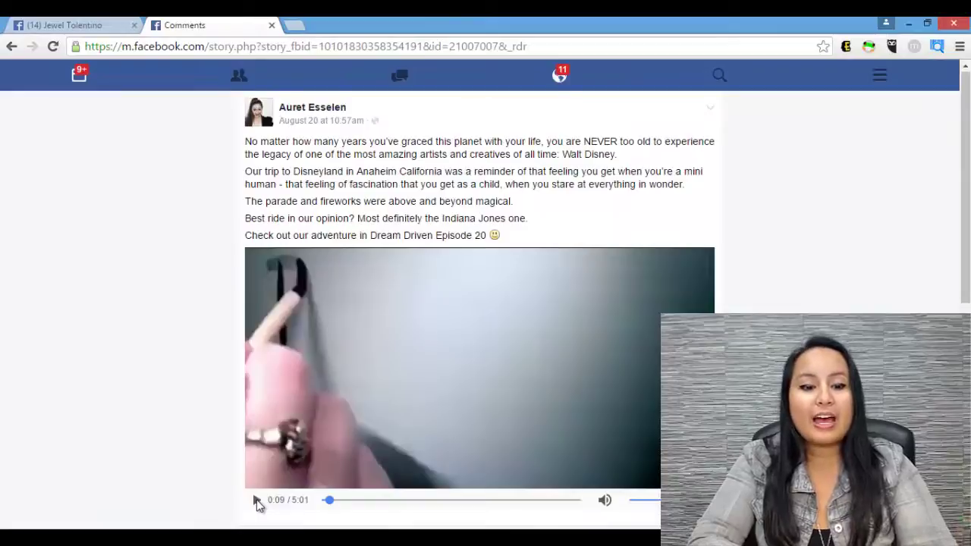
left_click(257, 502)
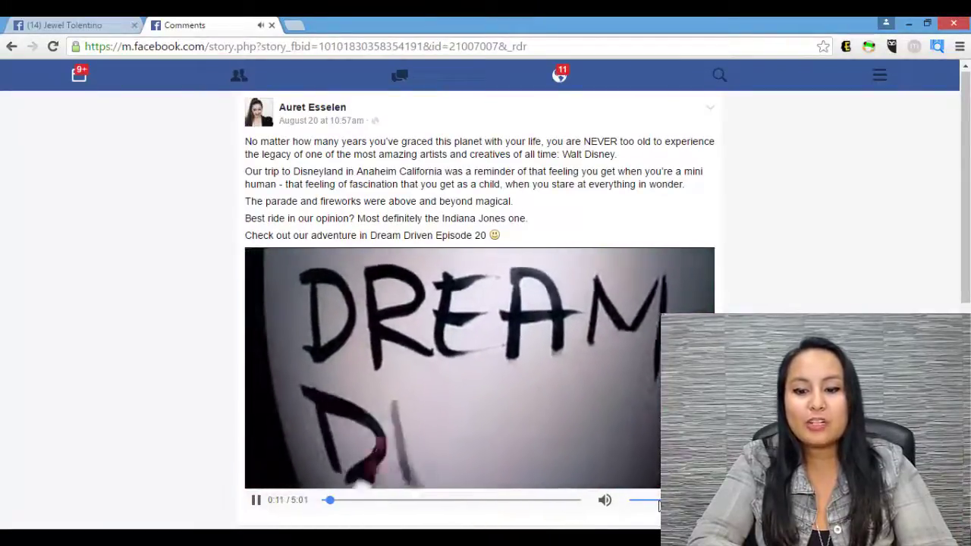
left_click_drag(643, 504, 635, 505)
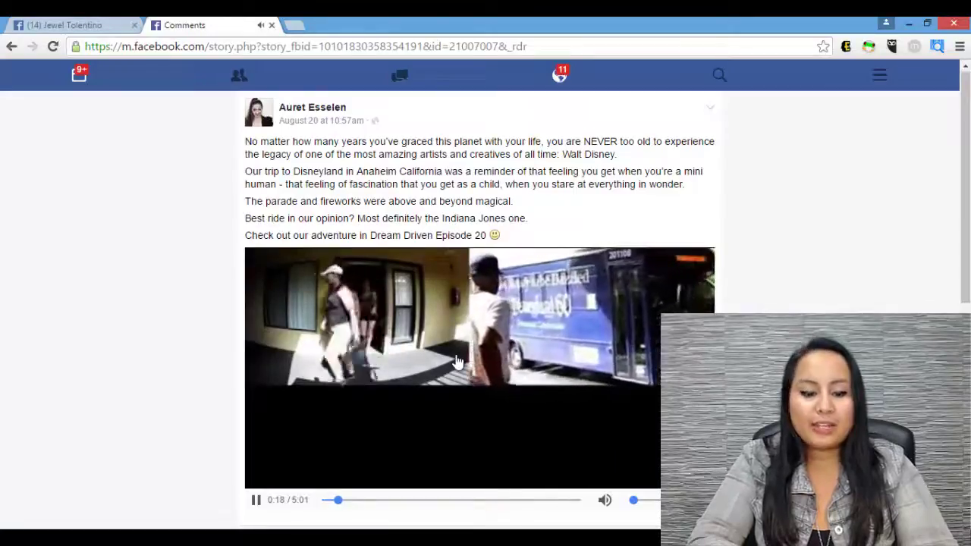
right_click(457, 362)
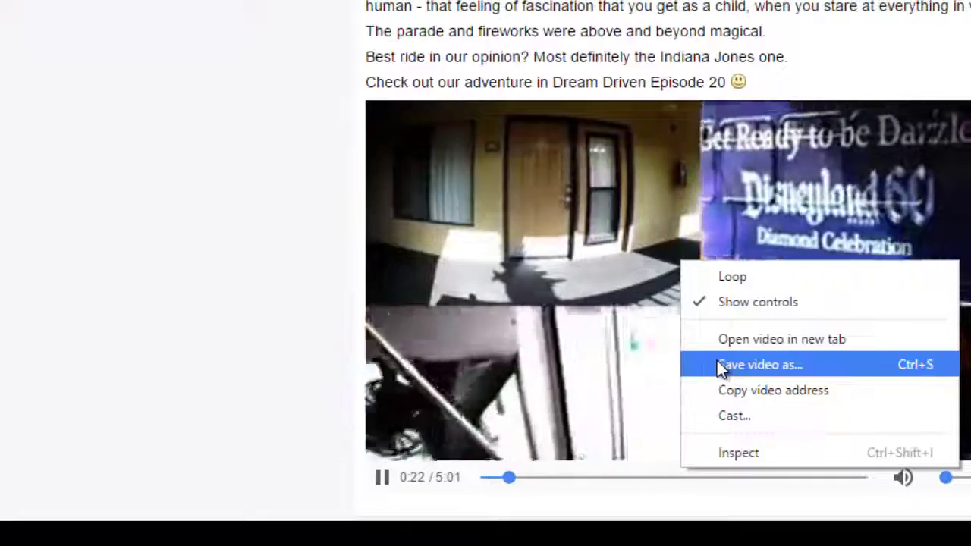
left_click(716, 361)
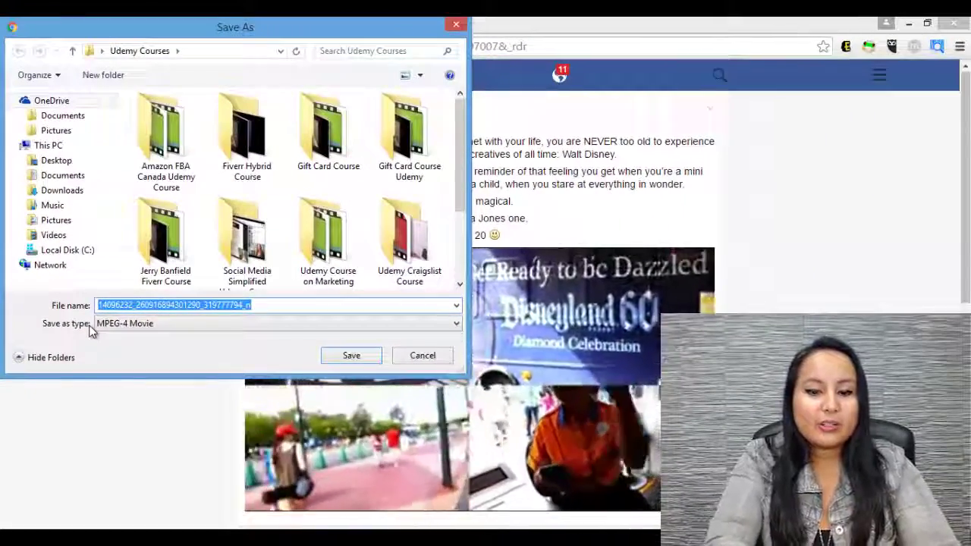
type("Disneyland Test")
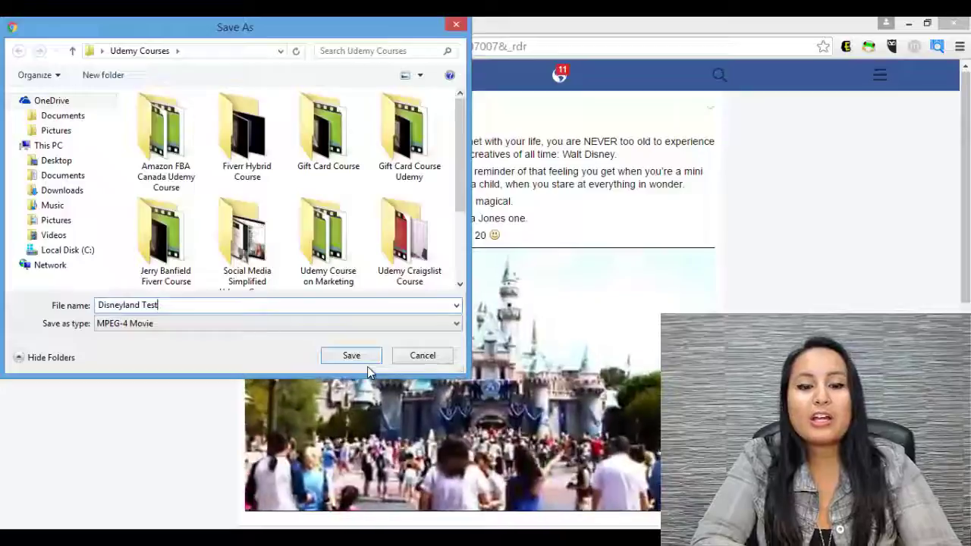
left_click(423, 360)
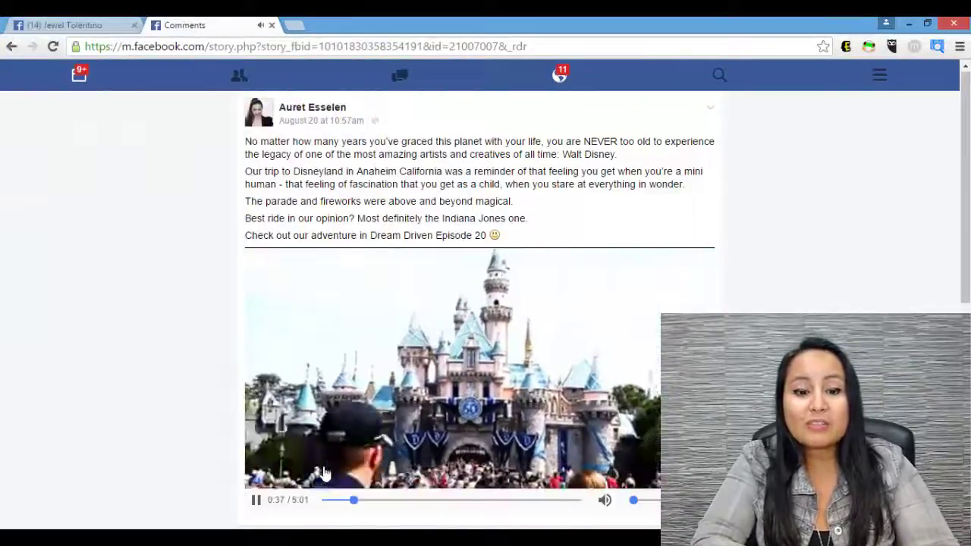
Pause the mobile-site Disneyland video at 0:39.
left_click(257, 502)
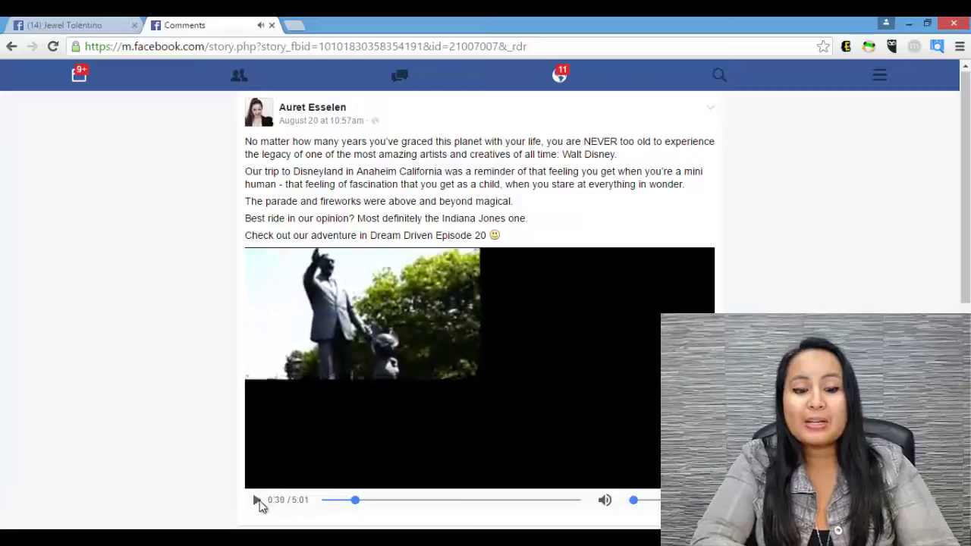